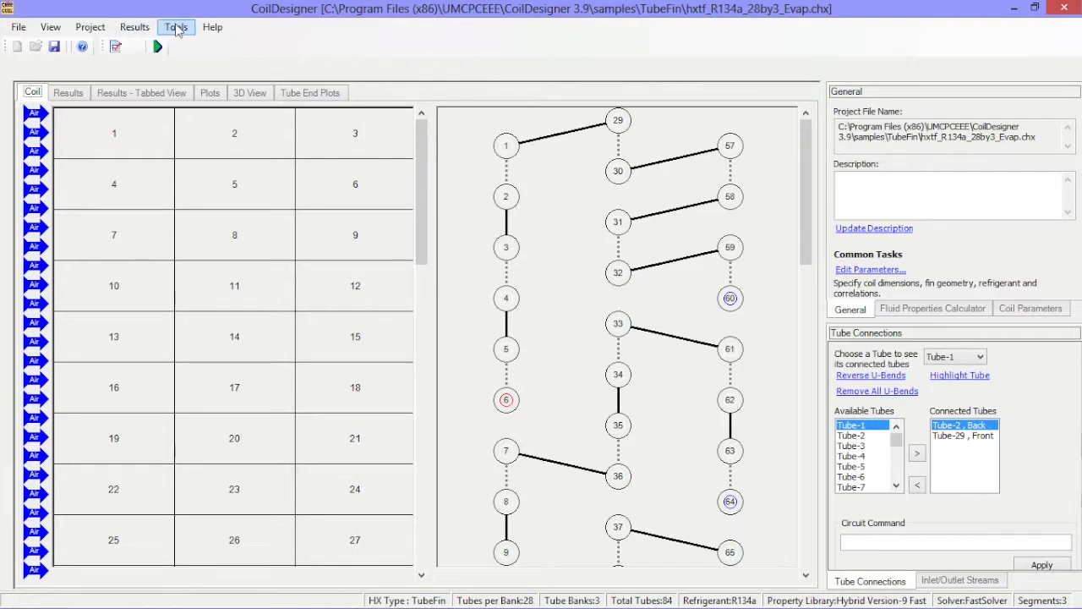
- Browse the Tools, Results and Project menus without running any command
click(177, 29)
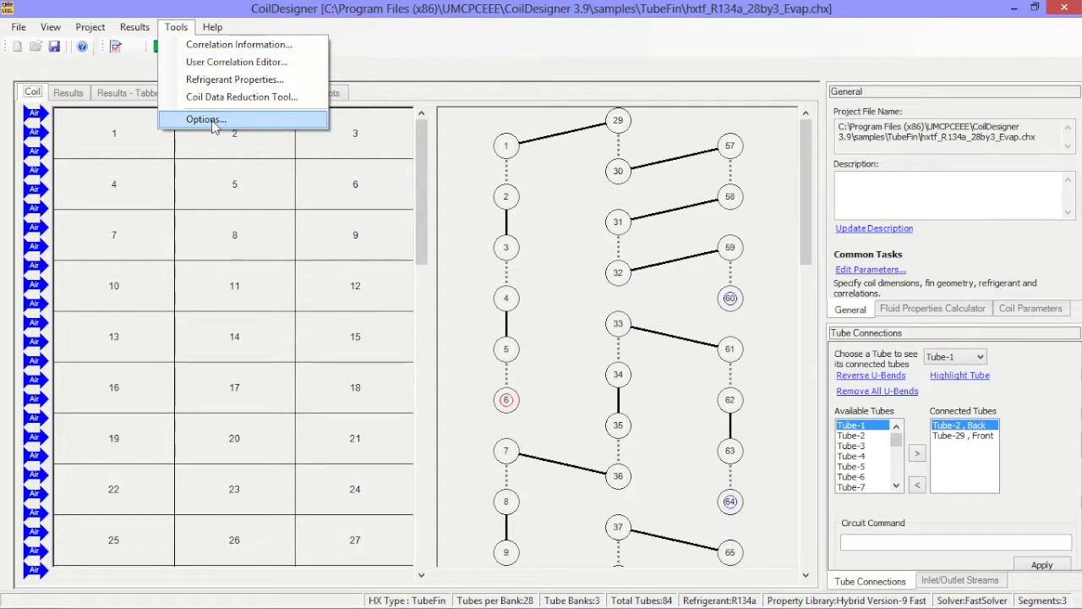
click(177, 27)
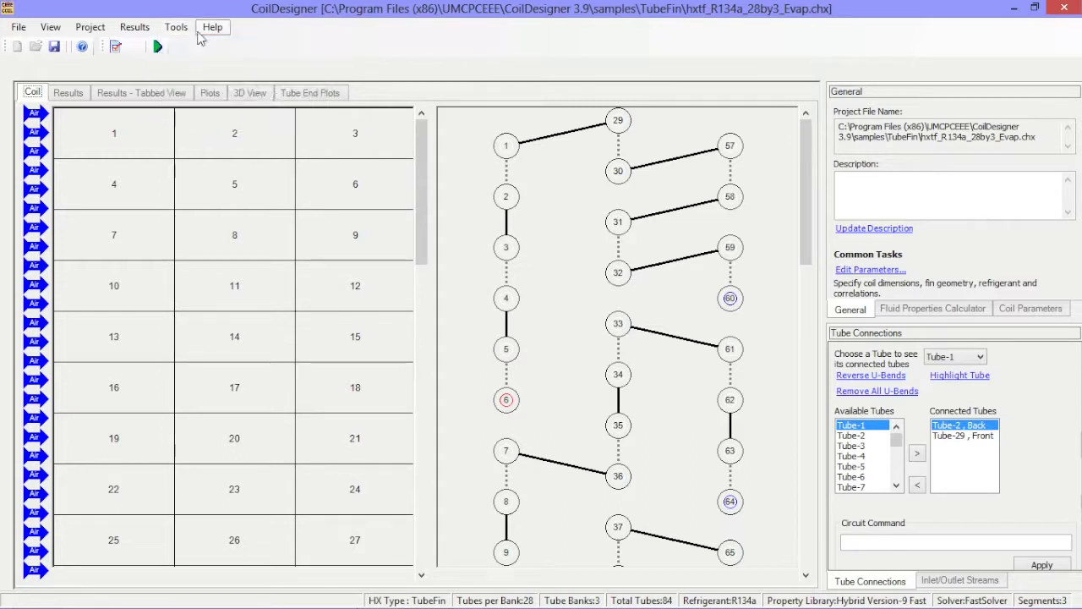
click(126, 29)
mouse_move(98, 32)
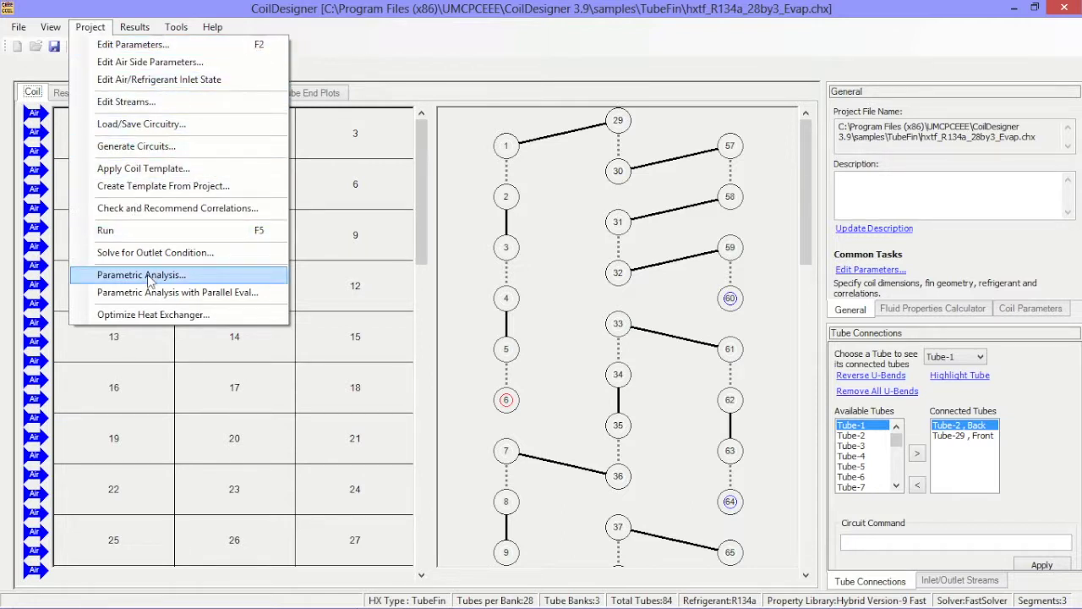
click(415, 60)
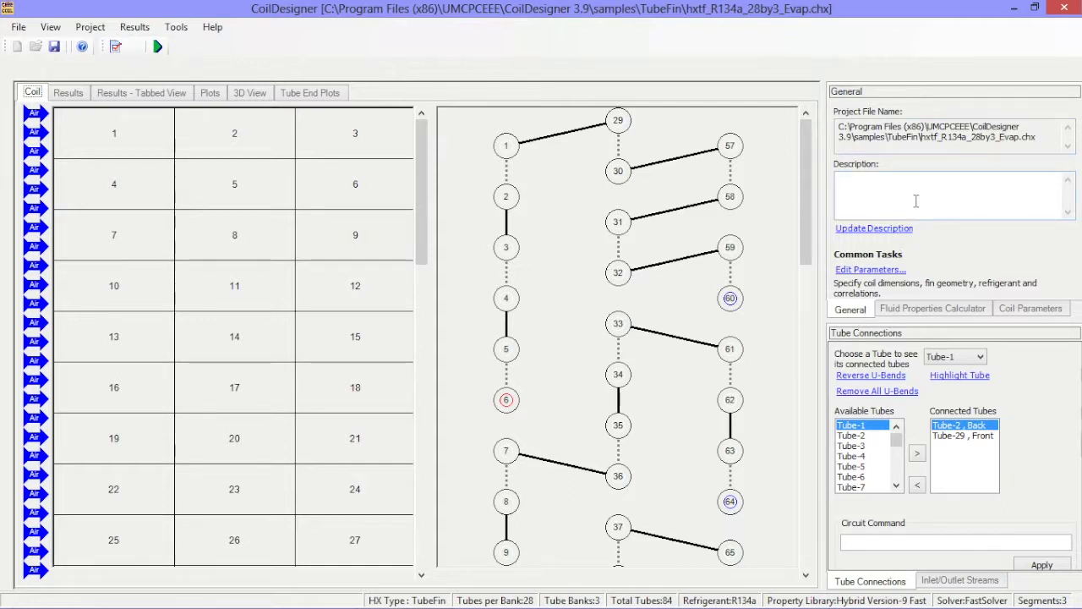
- Look through the fluid properties, coil parameters, general info, streams and tube connection panels
click(920, 311)
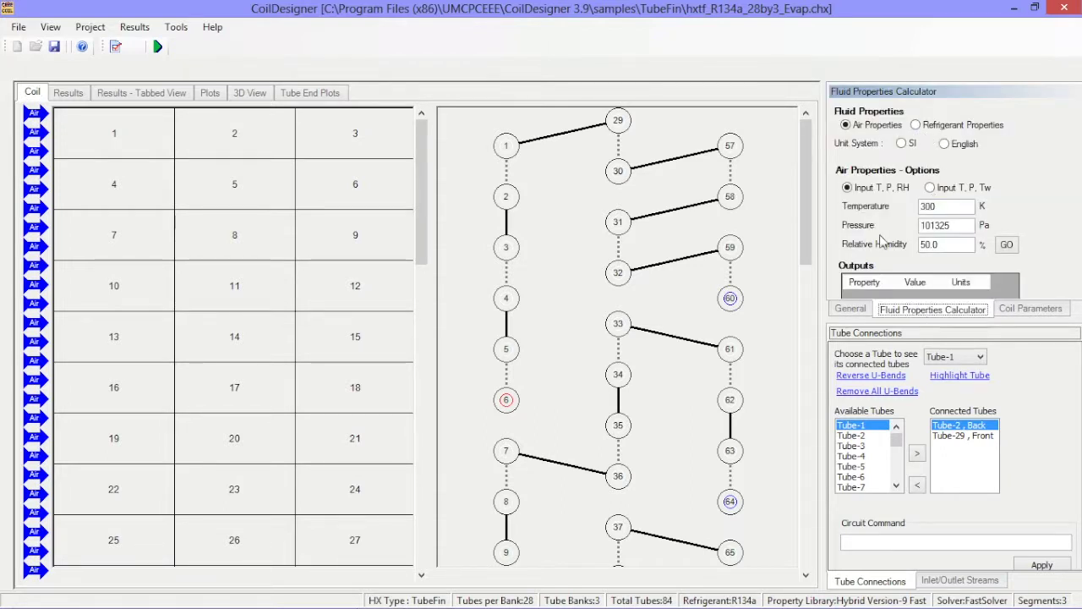
click(1024, 313)
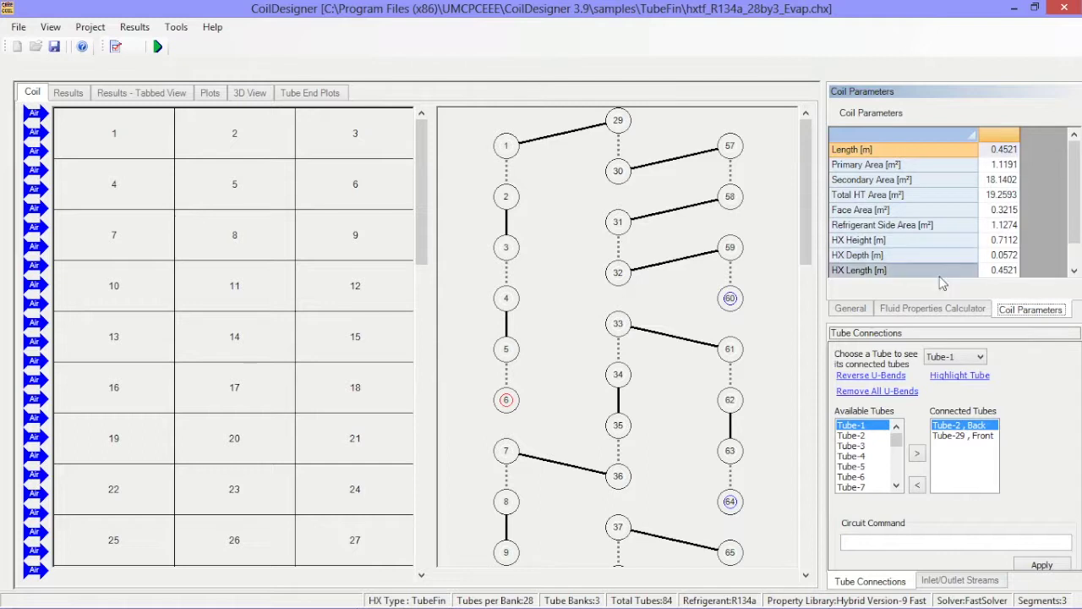
click(862, 310)
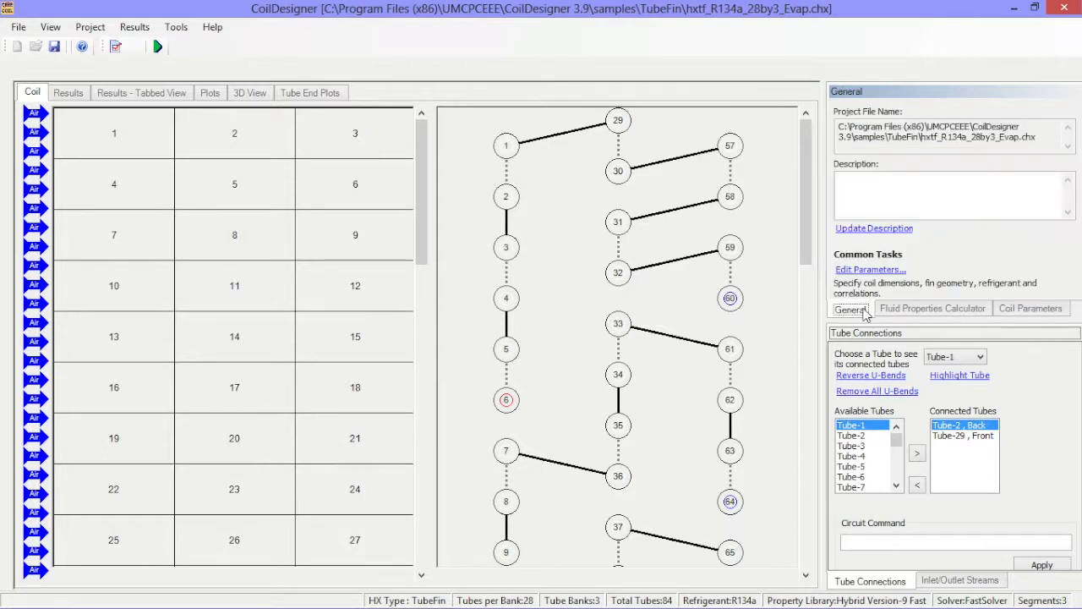
click(971, 582)
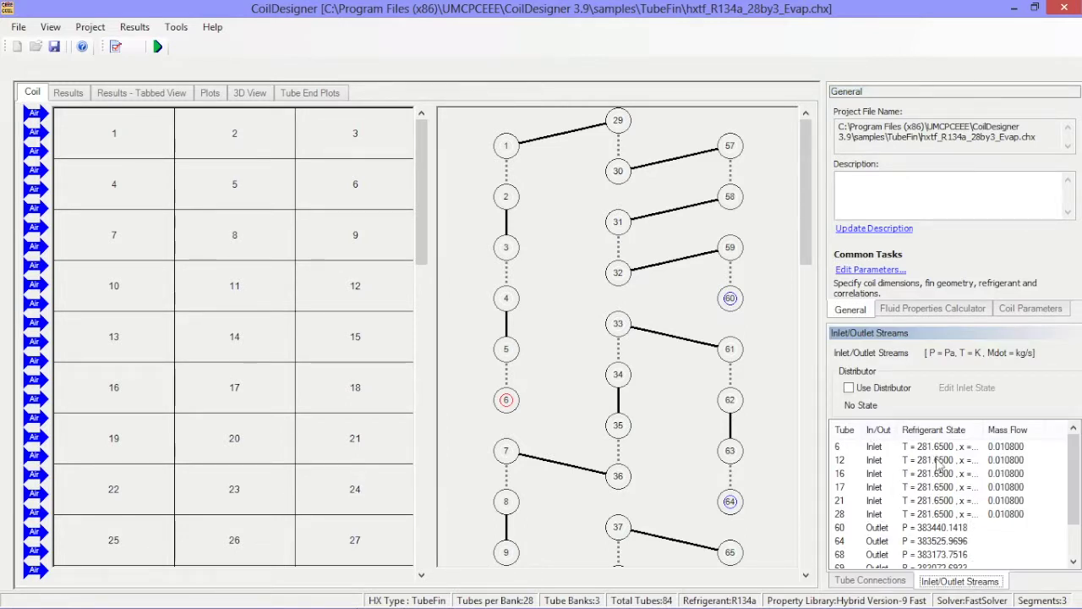
click(893, 581)
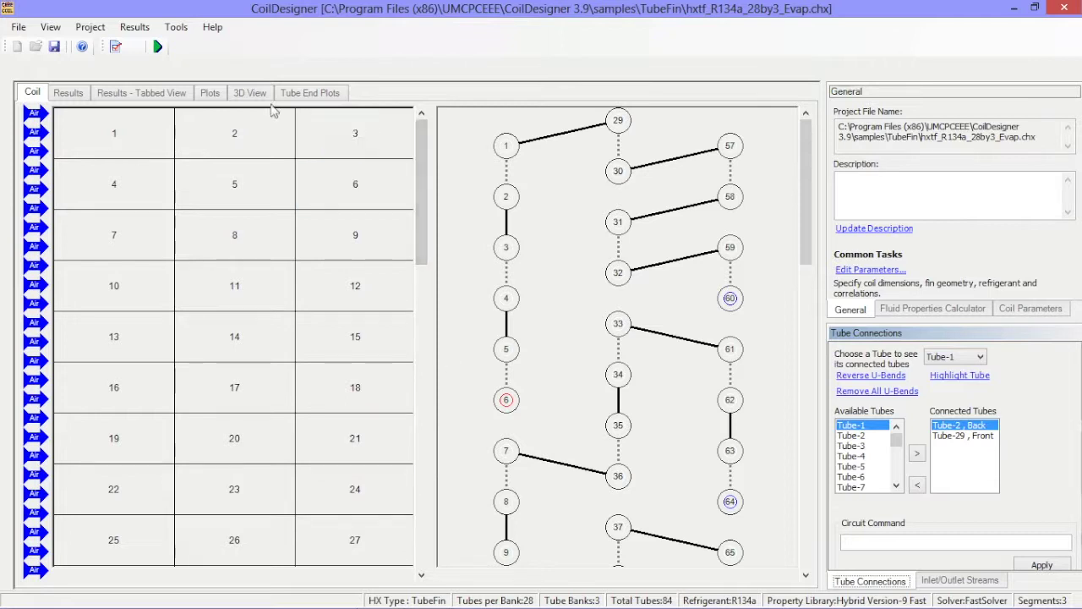
- View tube 1, segment 1 air properties unchanged, then bring up the View menu
click(93, 31)
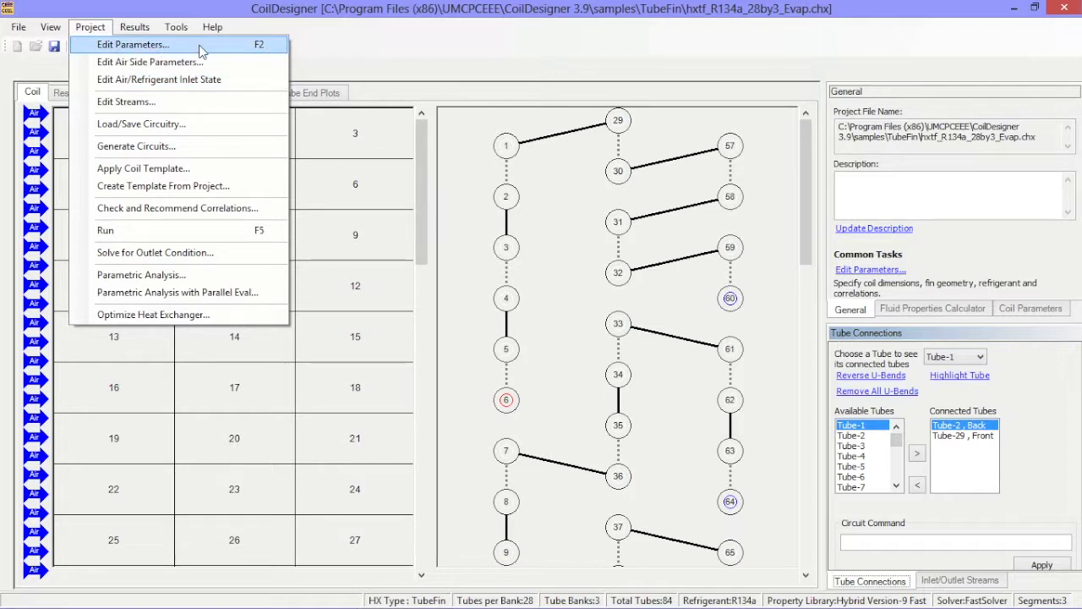
click(336, 61)
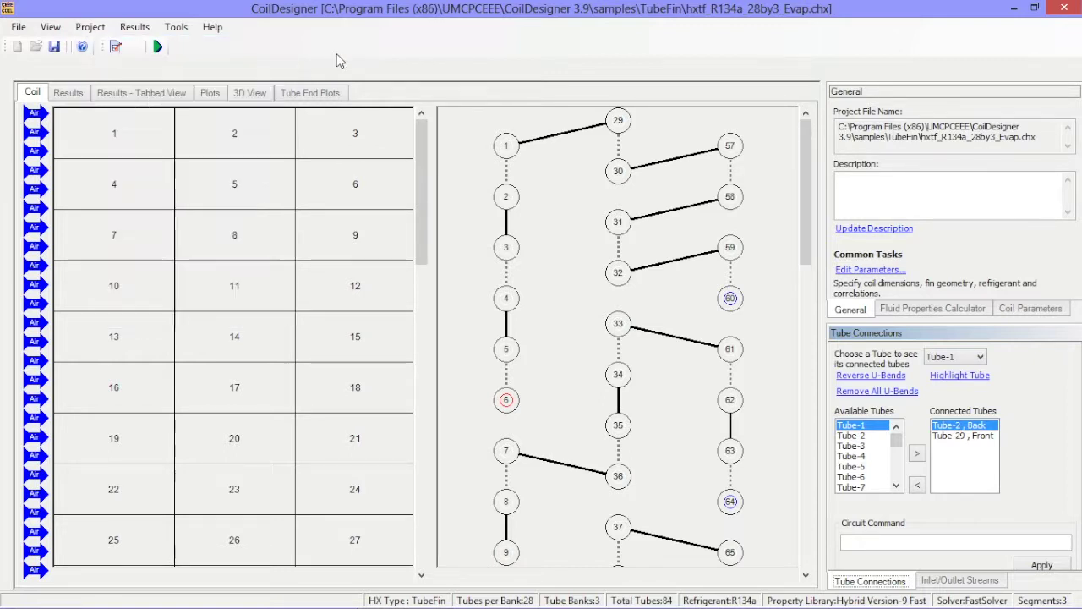
double_click(156, 135)
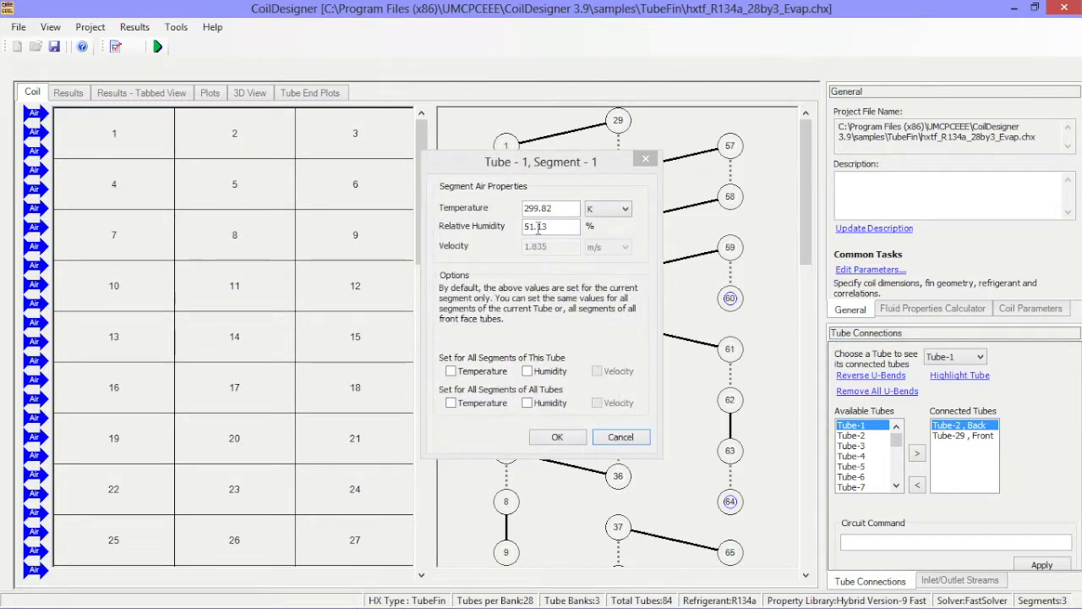
click(620, 437)
click(91, 27)
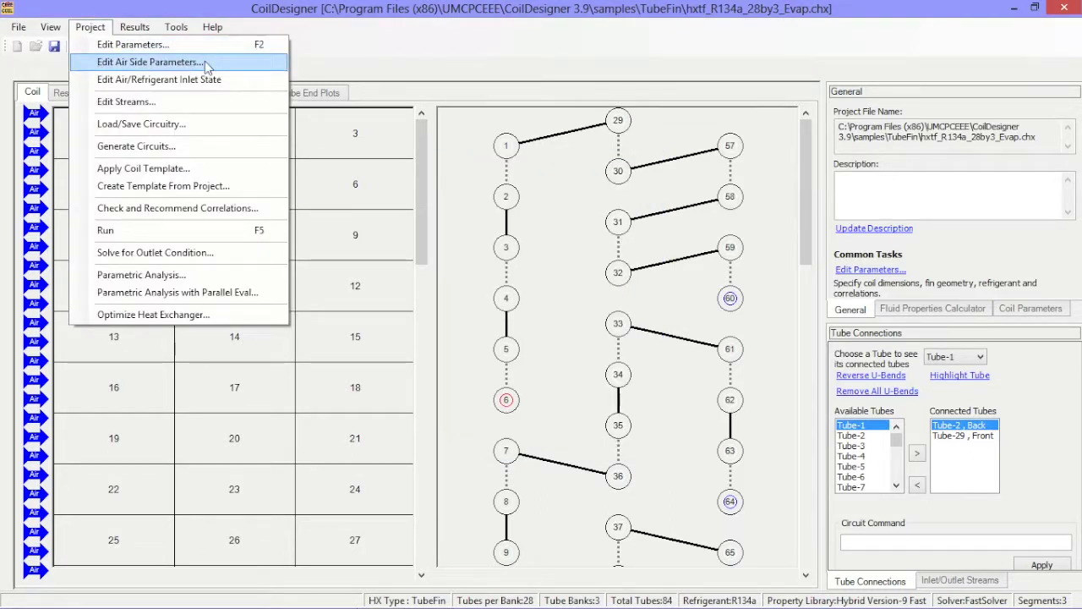
click(476, 66)
click(52, 30)
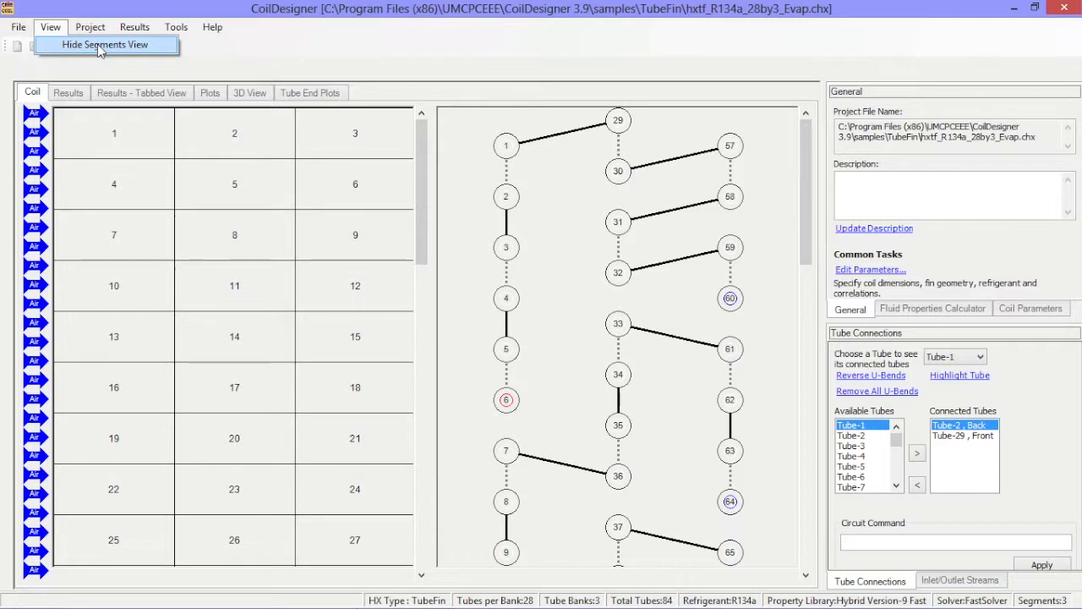
- Hide the segments grid and show the Results summary with its 9416.2421 W total heat load
click(100, 46)
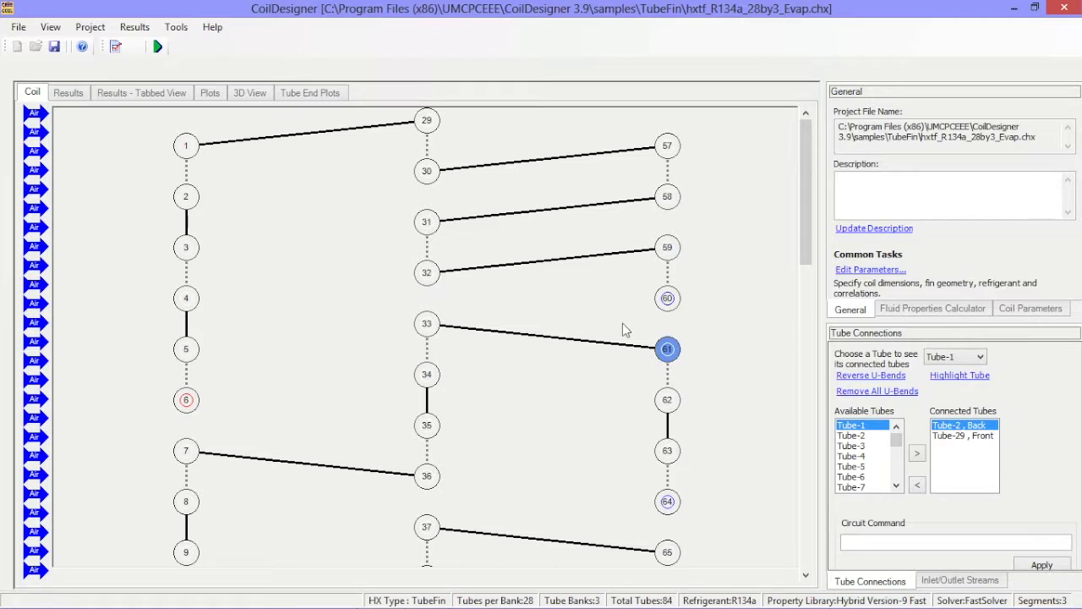
click(68, 94)
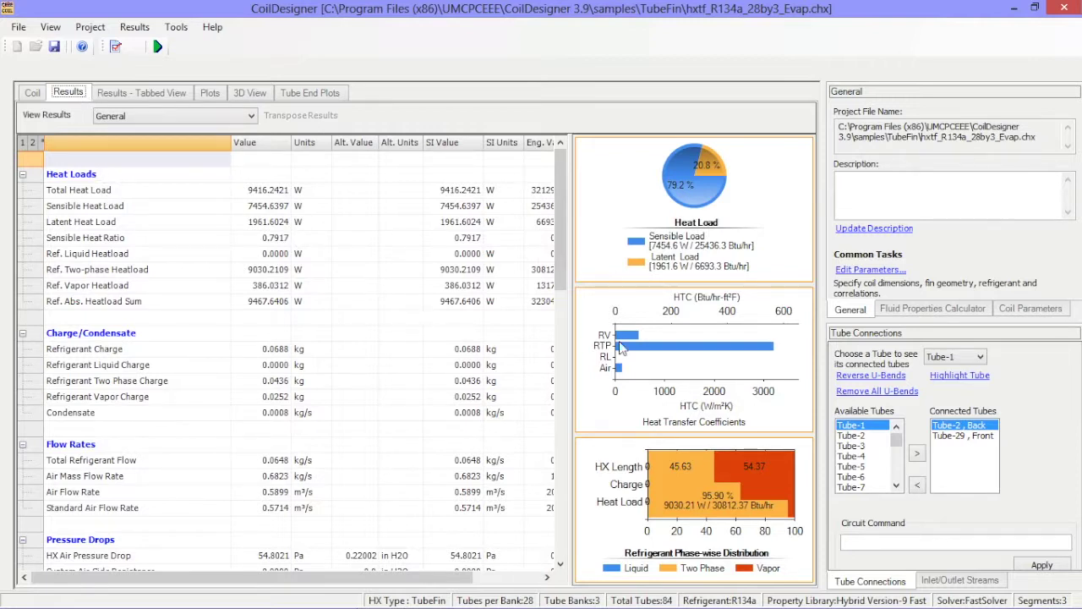
- Show the General results in tabbed view with Tubes and Segments tables, then the Plots page
click(185, 117)
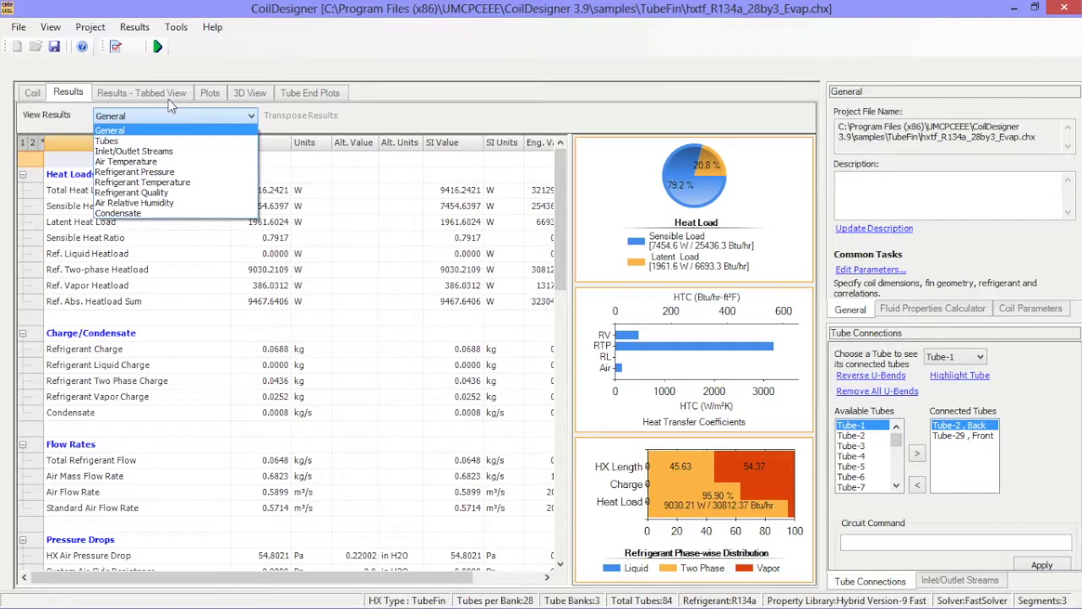
click(170, 98)
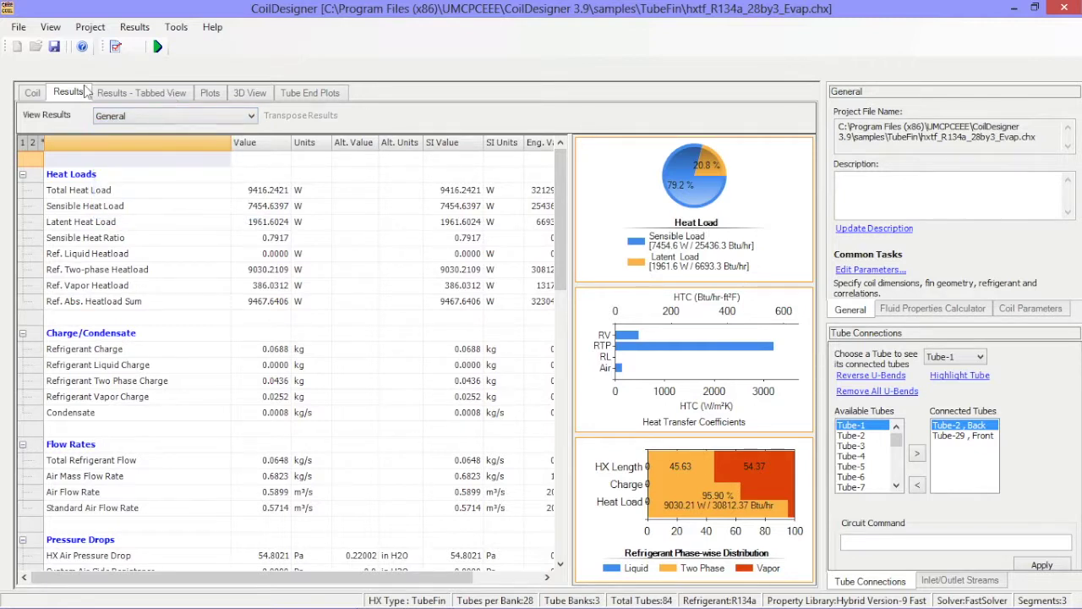
click(120, 94)
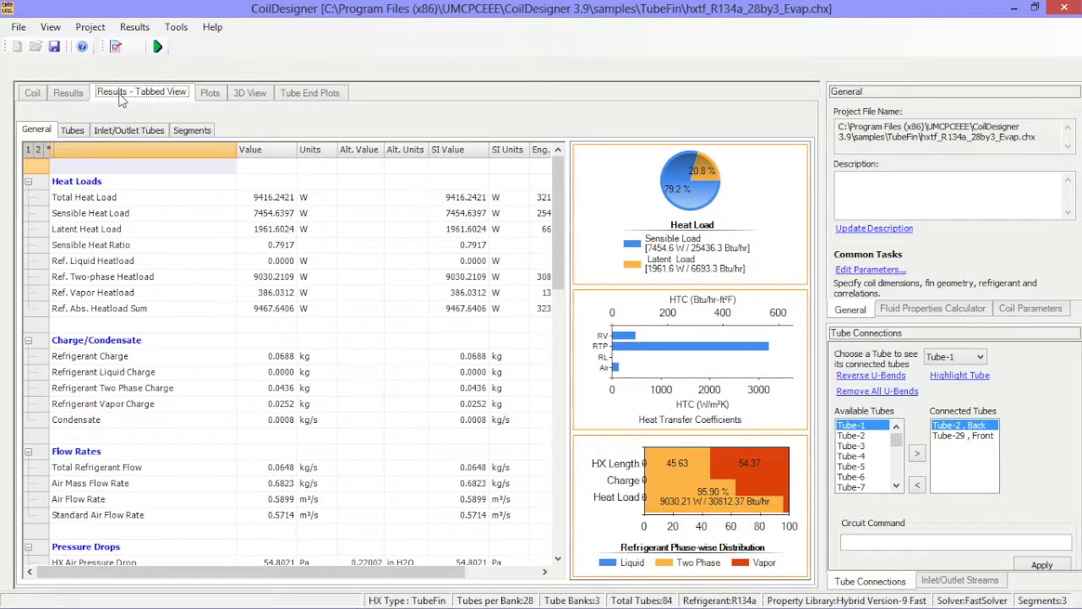
click(72, 131)
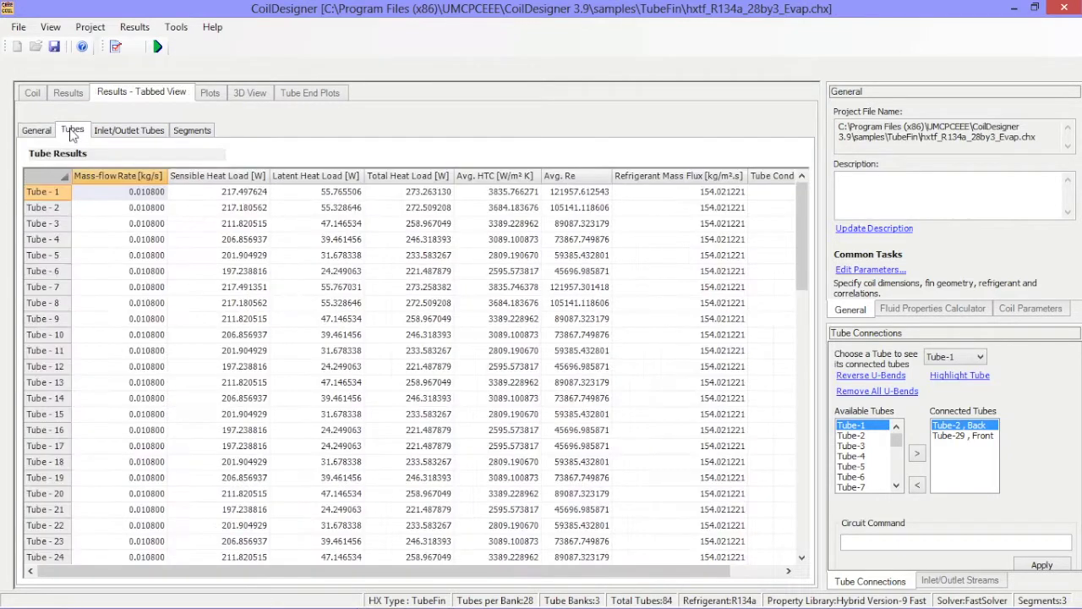
click(176, 134)
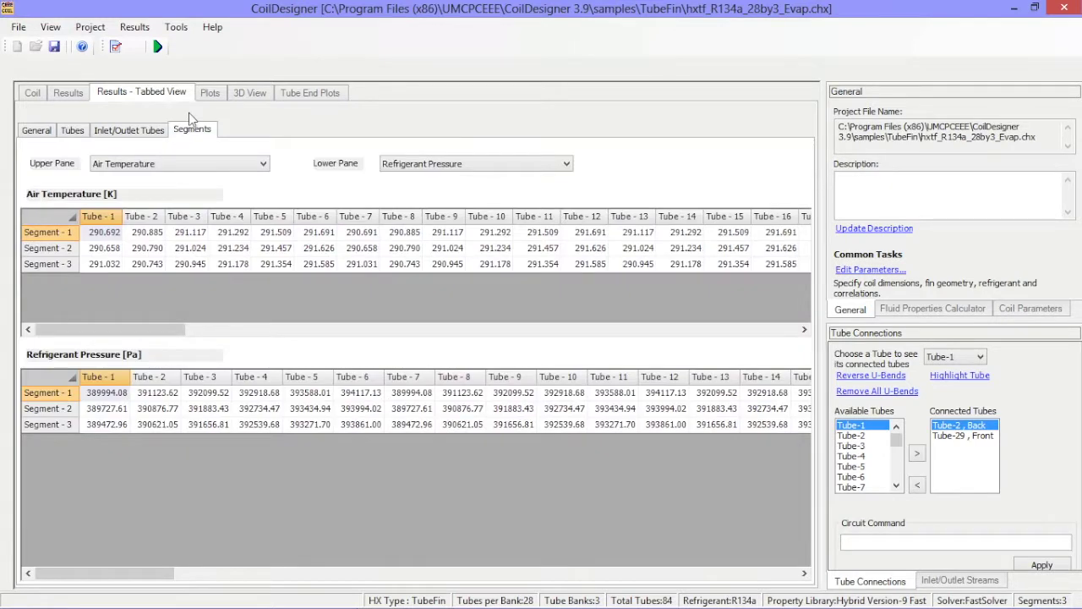
click(212, 93)
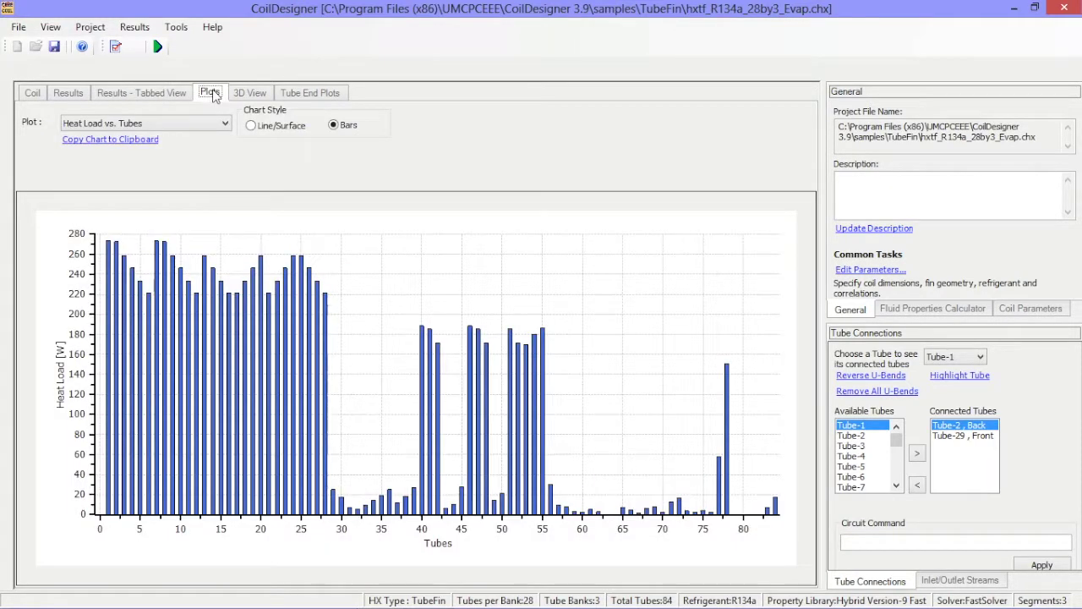
- Toggle the heat load chart between line and bars, then rotate the 3D coil model end-on
click(251, 126)
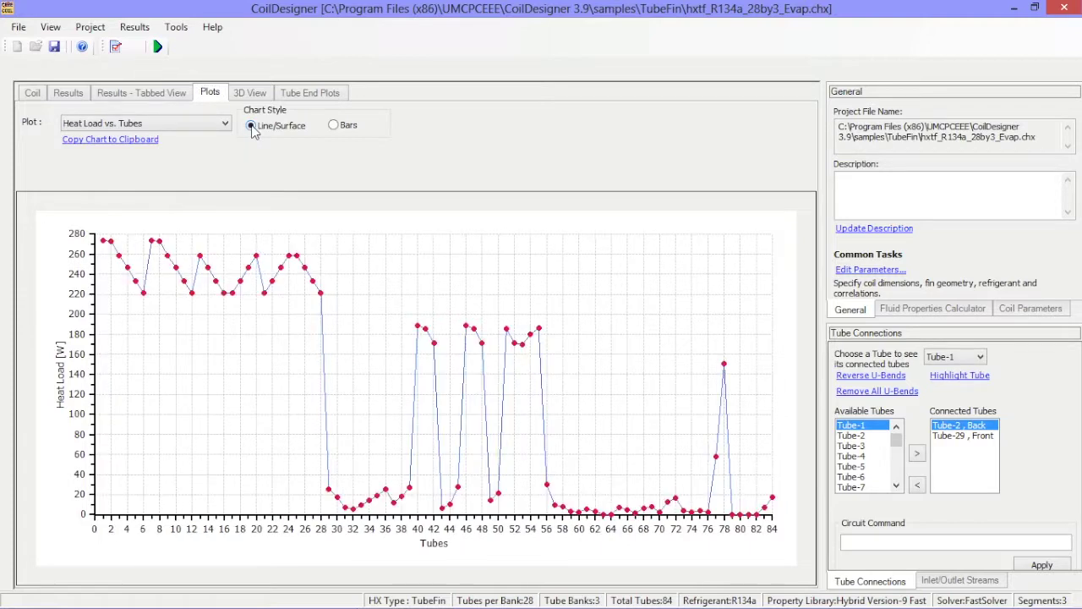
click(335, 125)
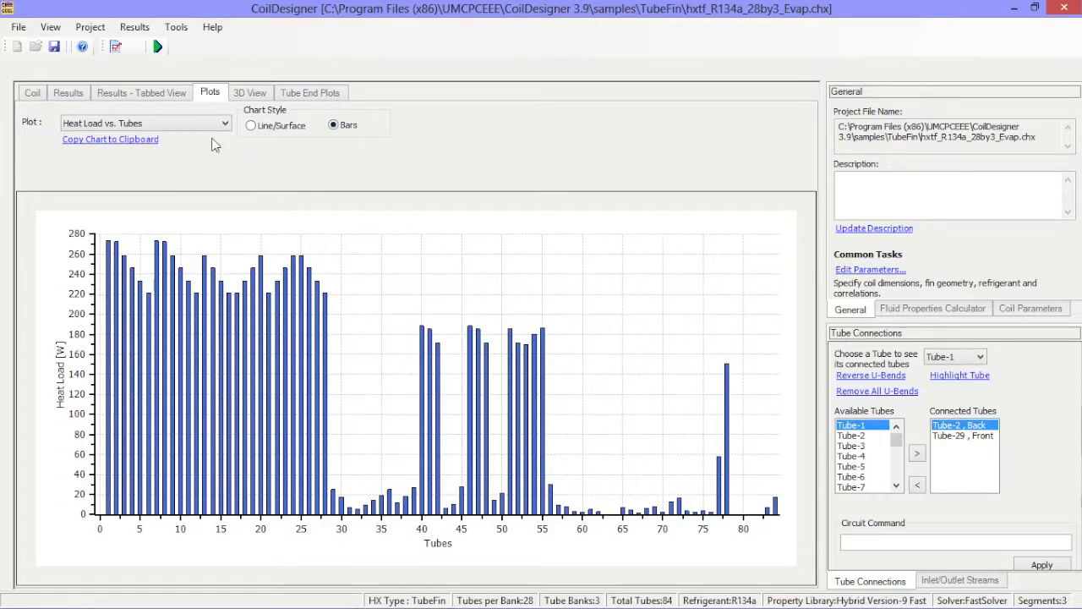
click(254, 93)
drag(504, 362, 483, 320)
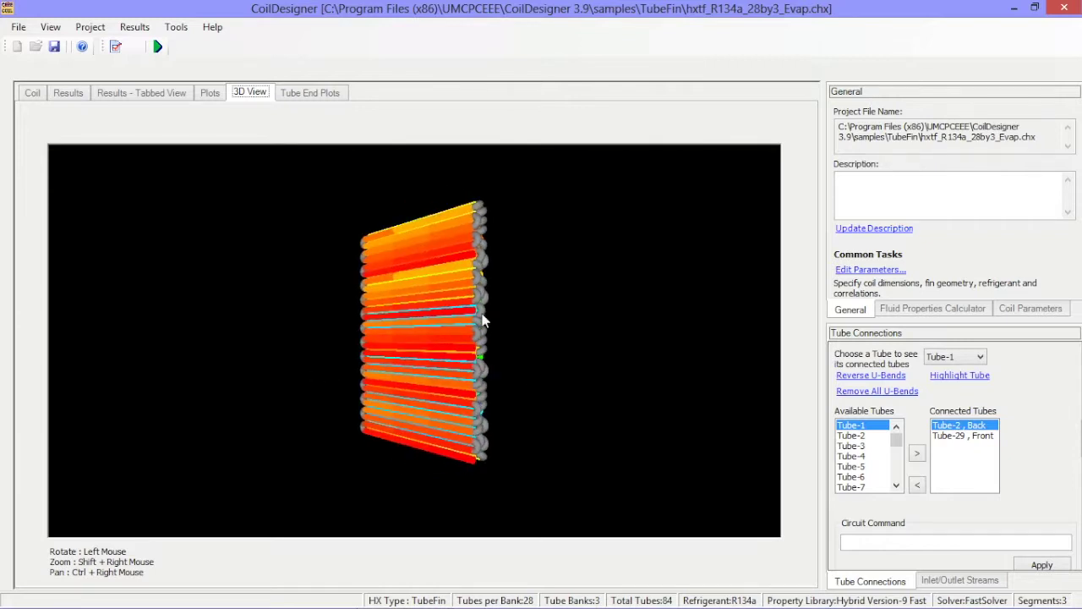
- Display Tube End Plots: absolute heatload 0.10–273.26 W and 140.01 W/m² K air HTC
click(328, 97)
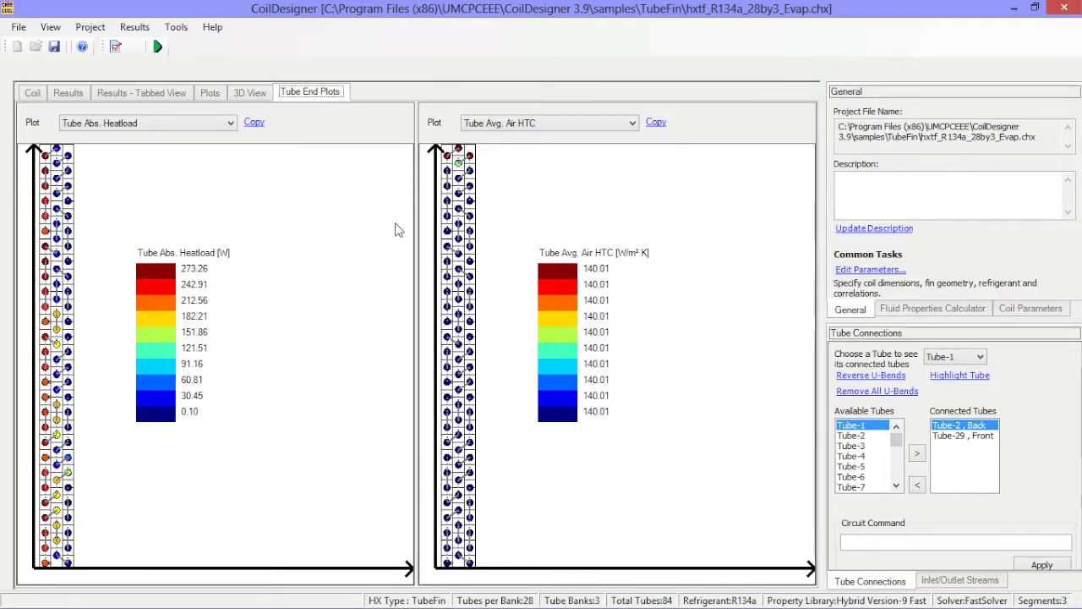
click(211, 127)
click(210, 126)
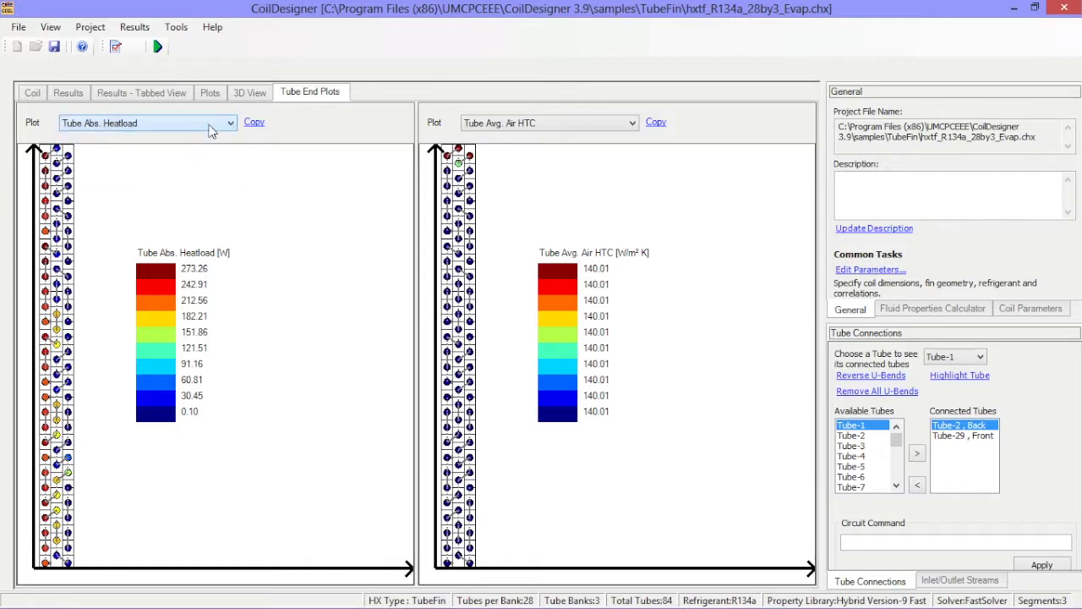